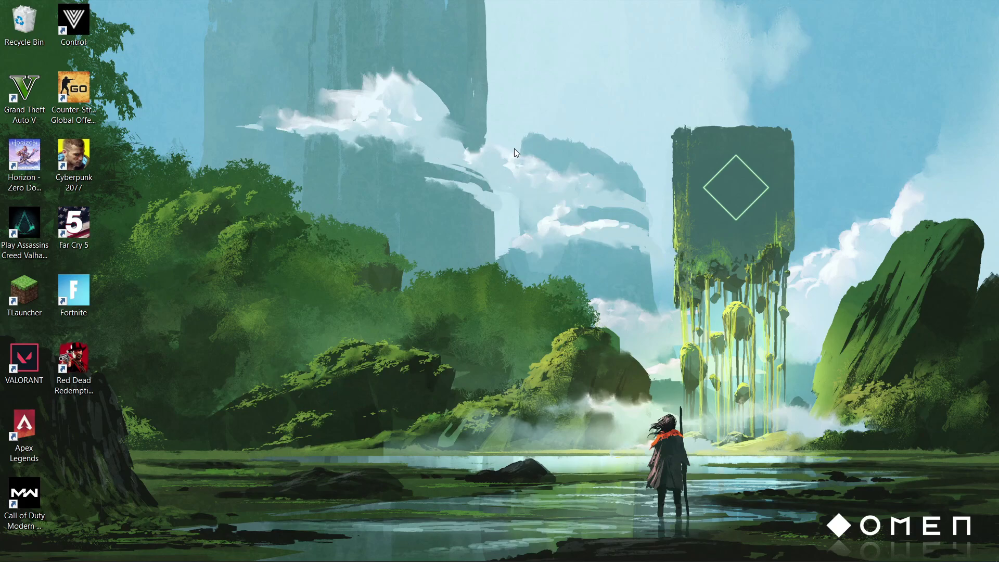
Refresh the desktop repeatedly, then open Power Options from the battery tray icon.
right_click(519, 226)
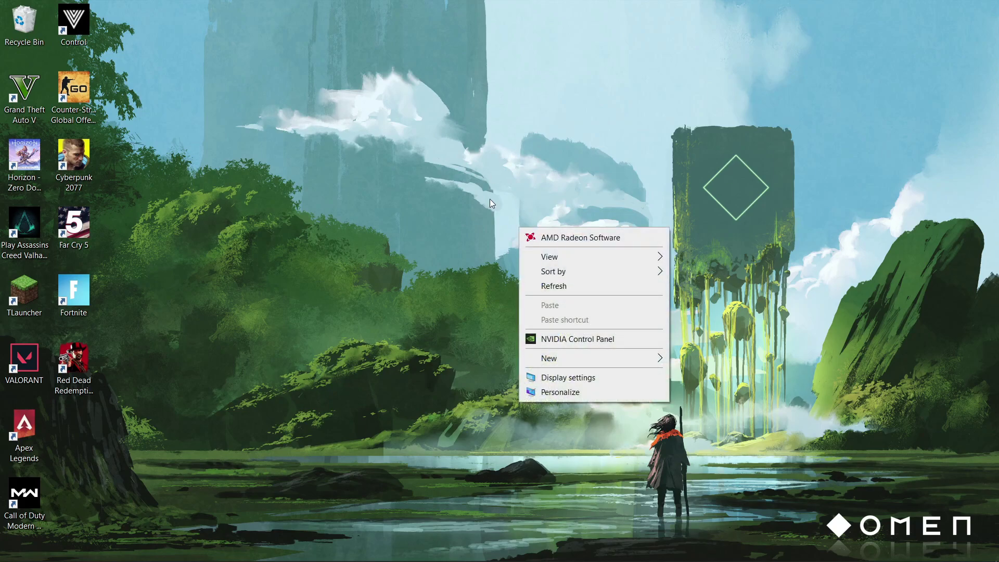
left_click(546, 280)
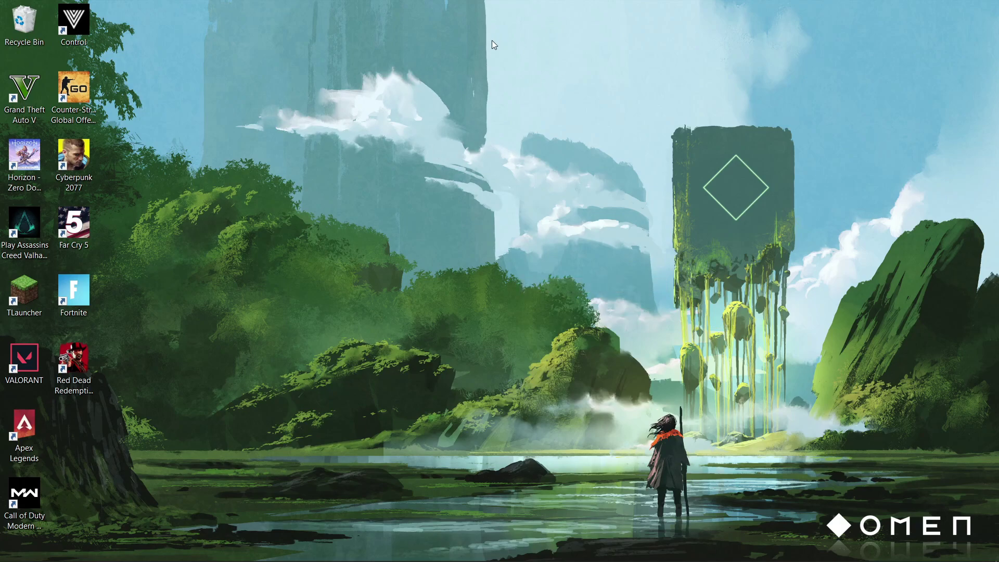
right_click(501, 133)
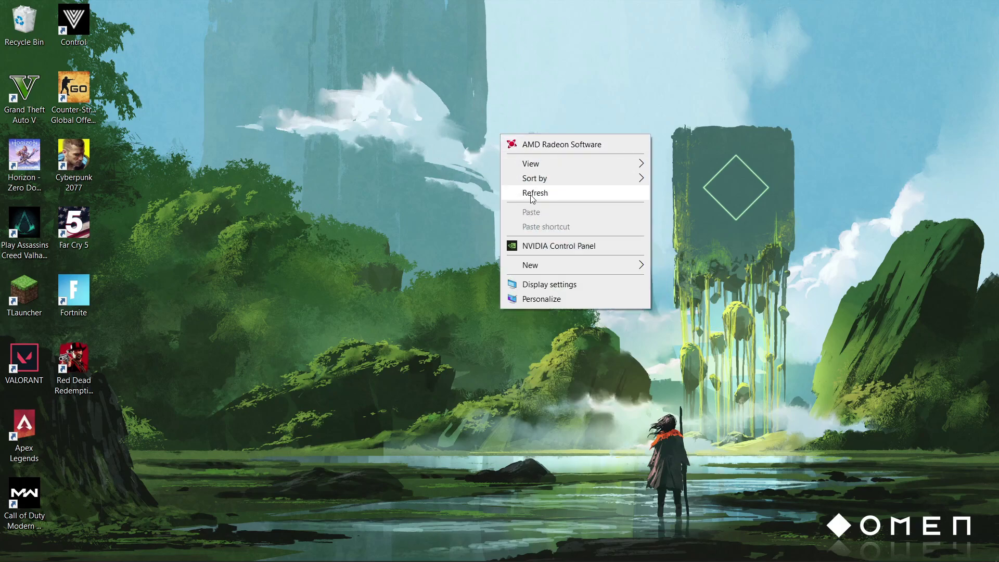
left_click(531, 195)
right_click(519, 143)
left_click(546, 203)
right_click(520, 138)
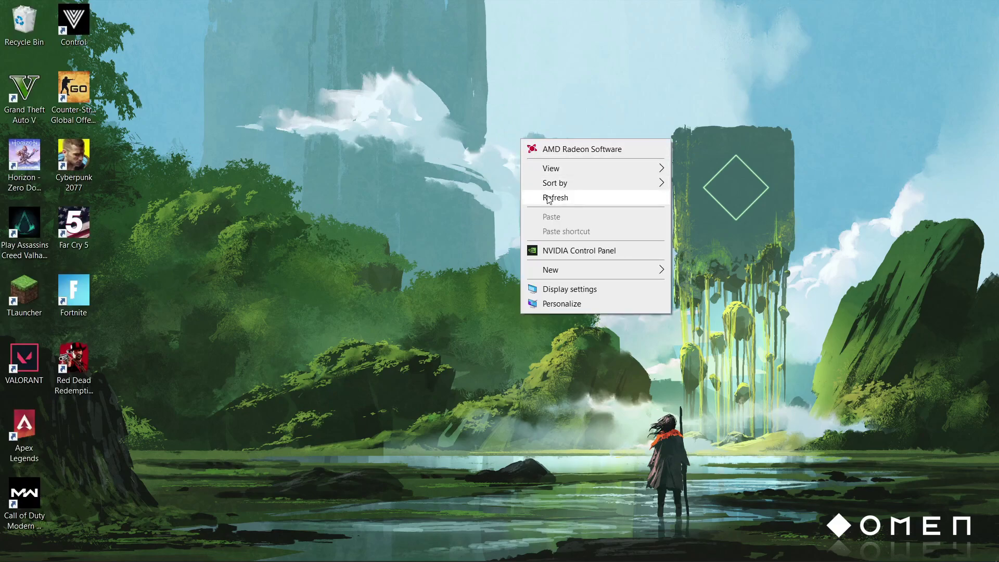
left_click(547, 196)
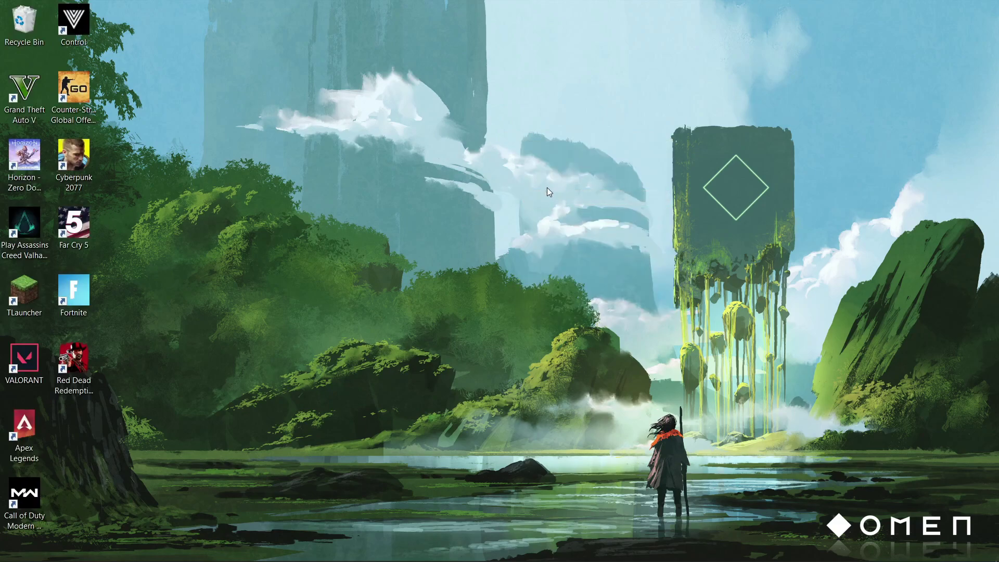
right_click(537, 133)
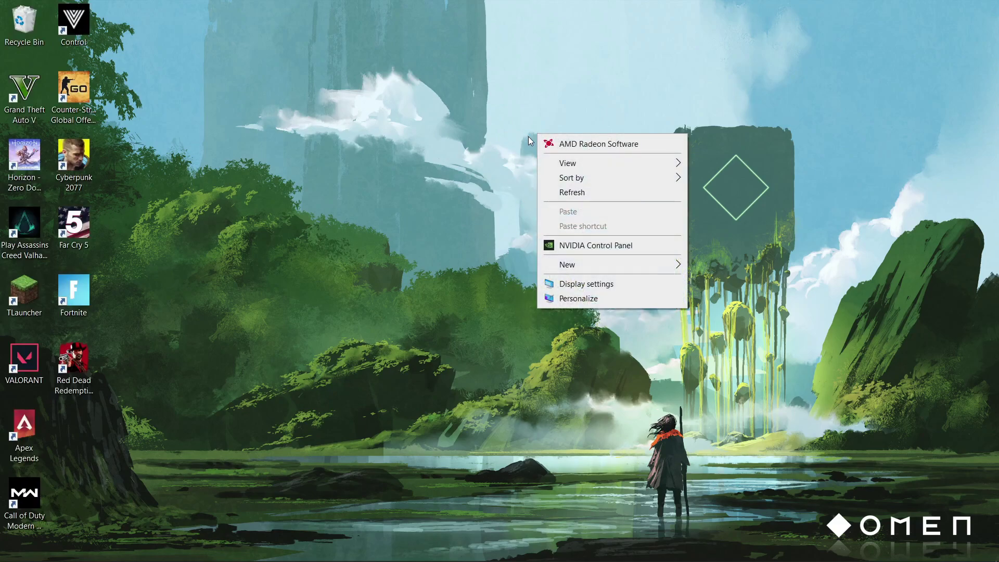
left_click(573, 195)
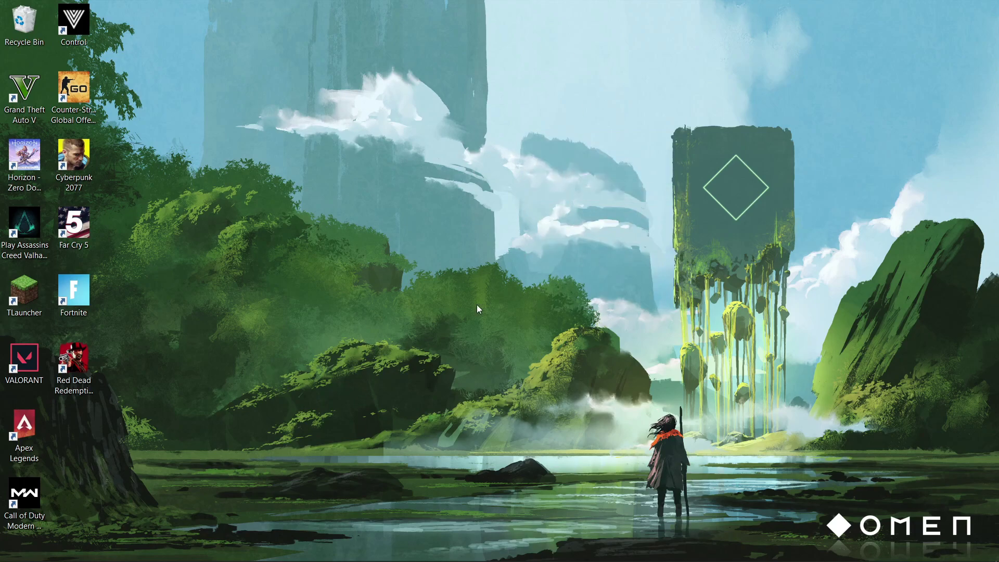
right_click(663, 83)
left_click(687, 141)
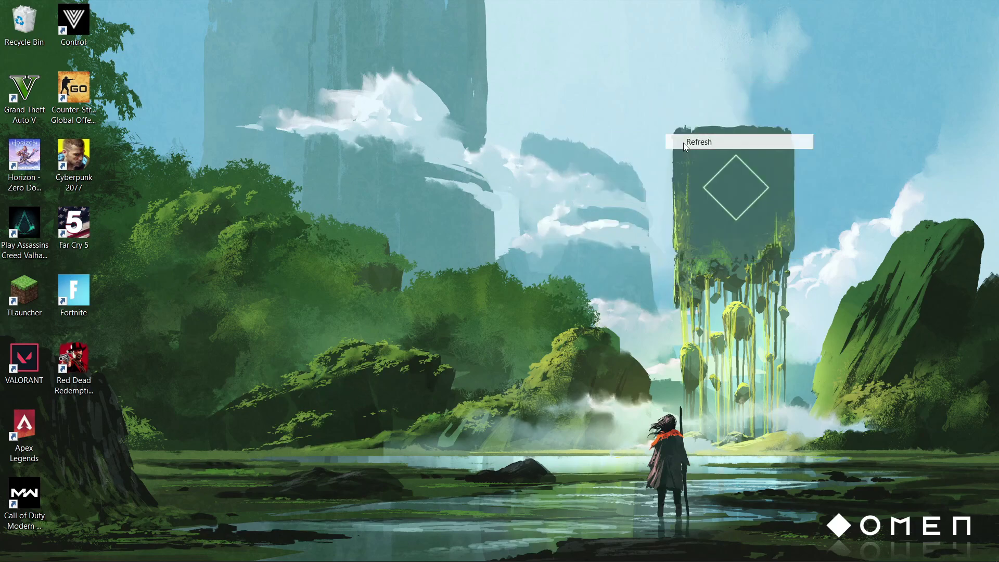
right_click(469, 278)
left_click(437, 228)
right_click(477, 173)
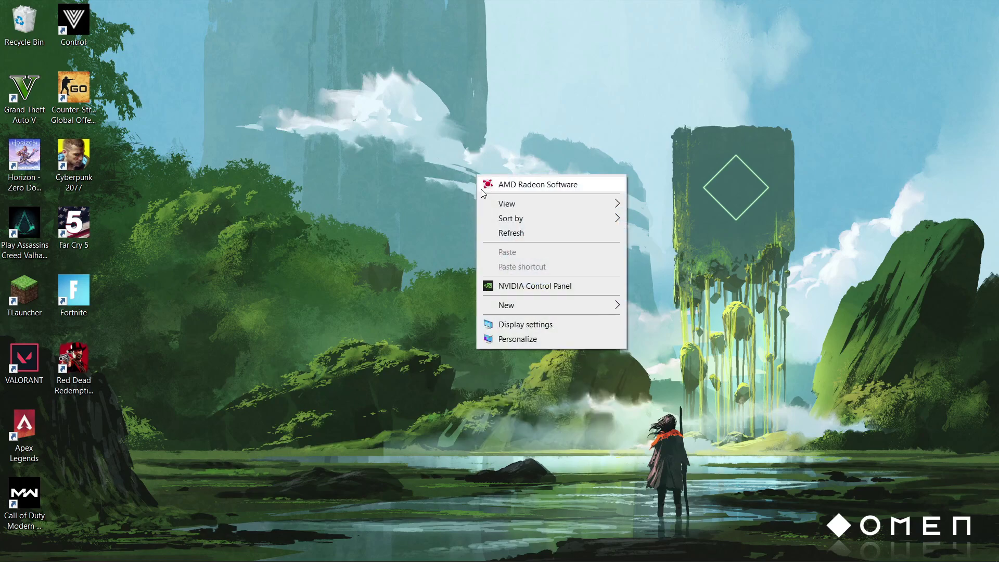
left_click(503, 232)
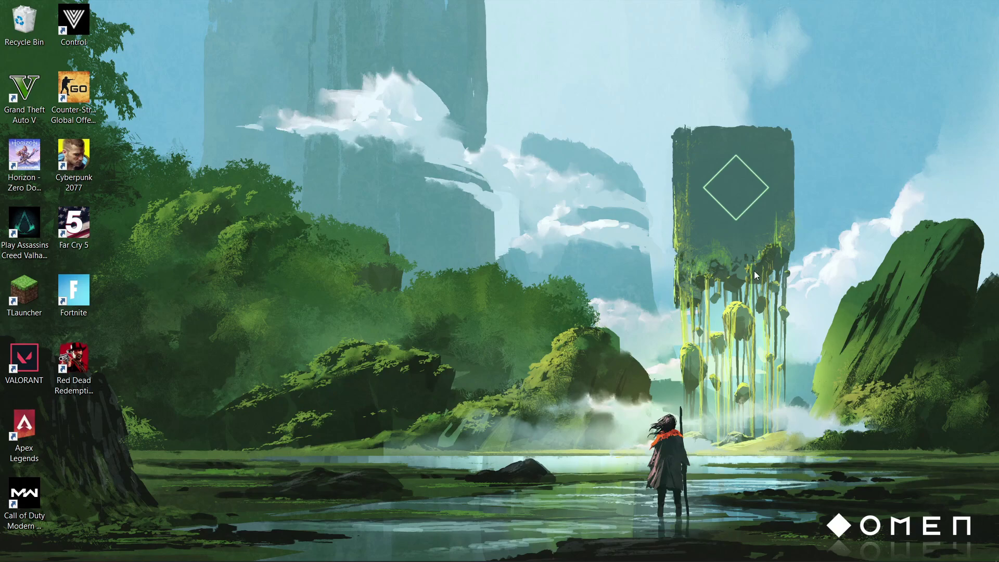
mouse_move(500, 559)
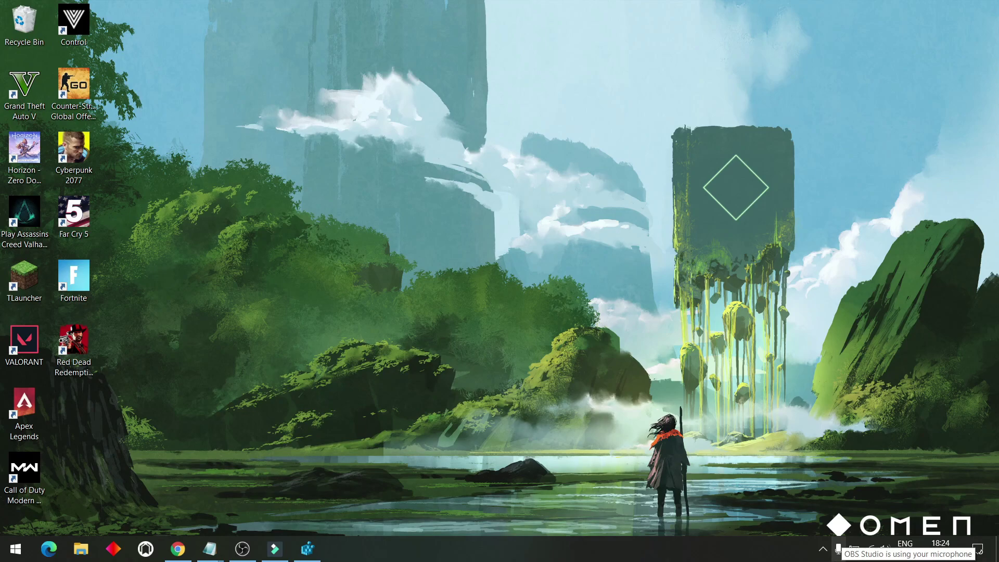
right_click(853, 555)
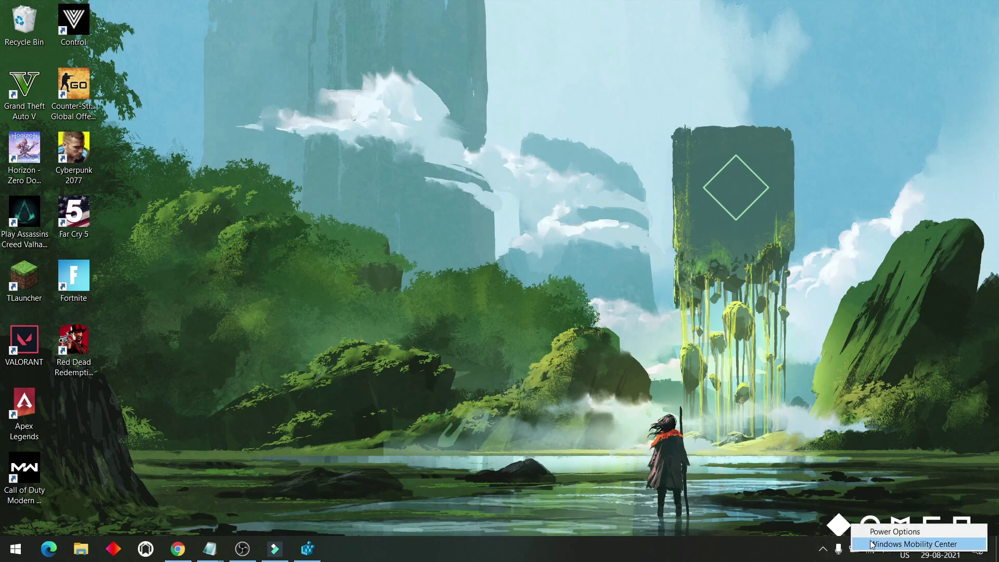
left_click(895, 532)
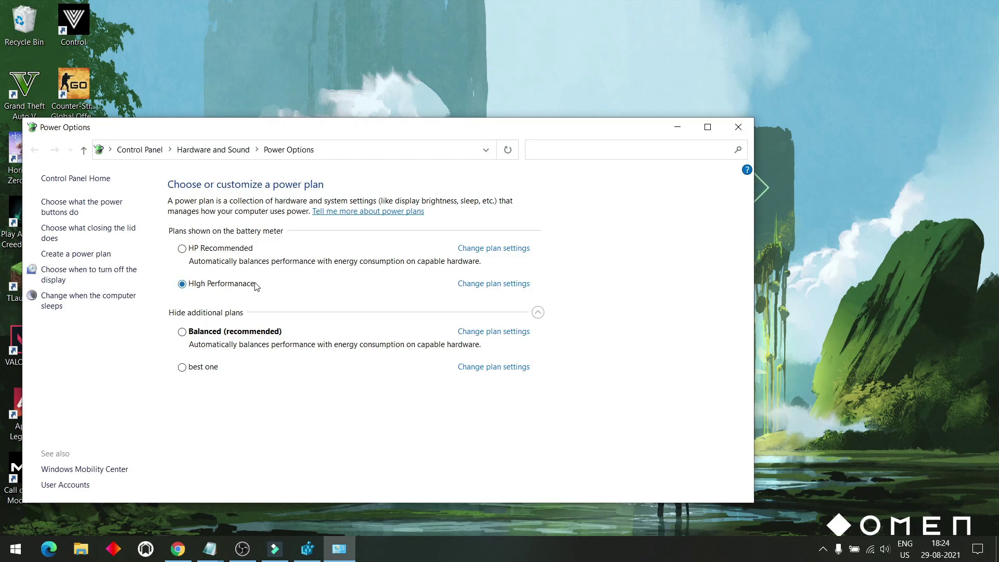
Open the High Performance plan's advanced settings and expand Processor performance boost mode.
left_click(501, 286)
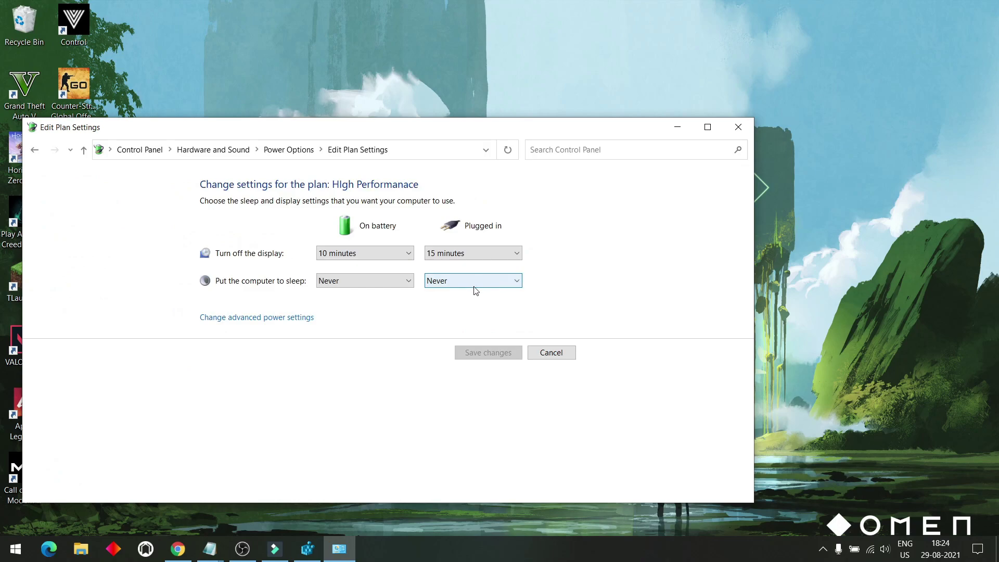
left_click(248, 320)
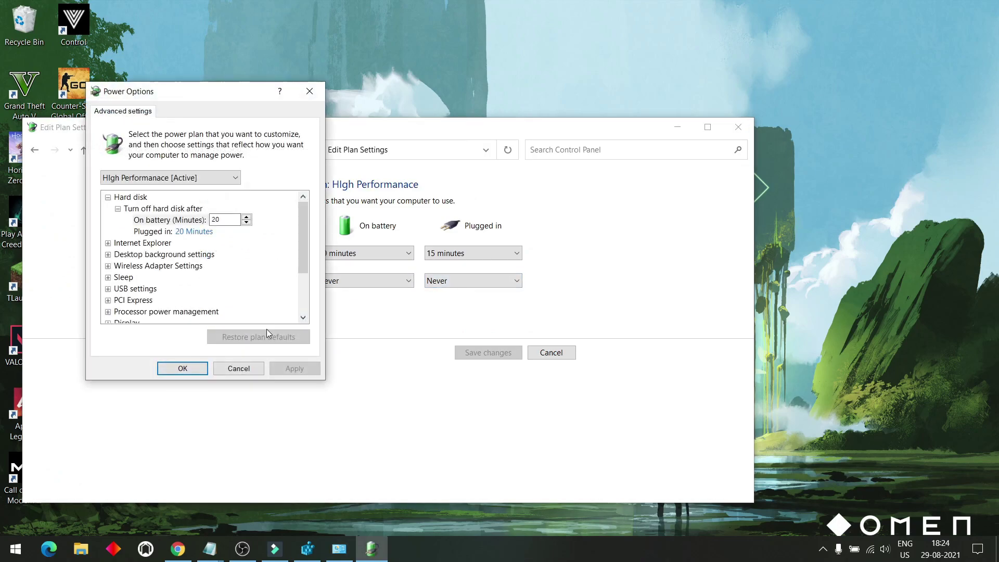
scroll(242, 277, "down", 3)
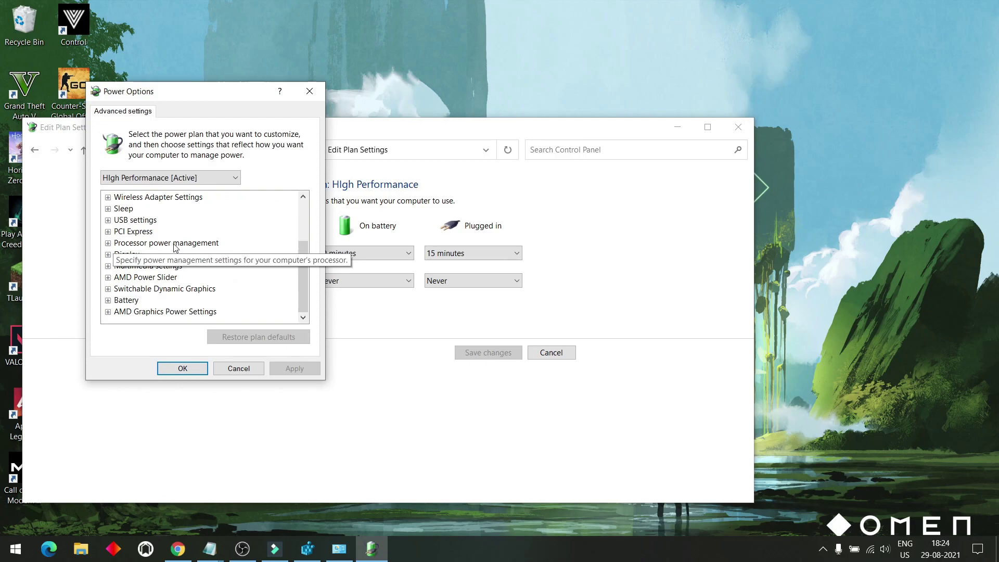
left_click(107, 243)
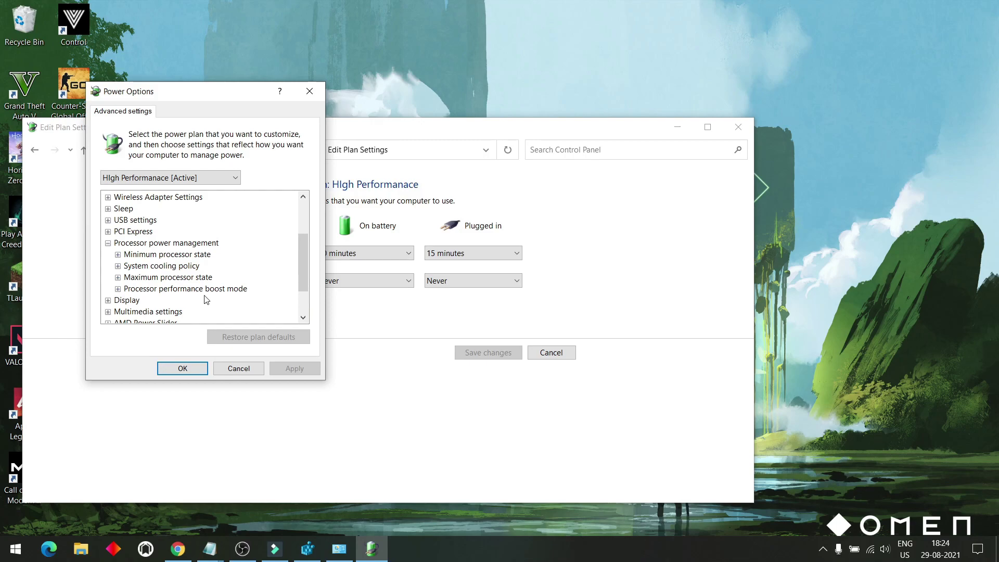
left_click(118, 289)
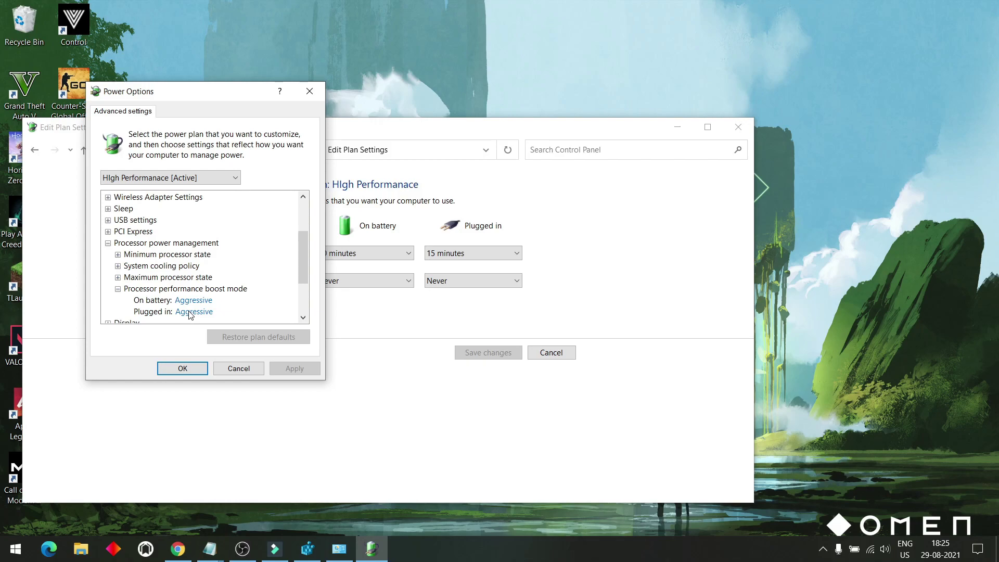
Set the plugged-in boost mode to Disabled, then apply and close.
left_click(190, 313)
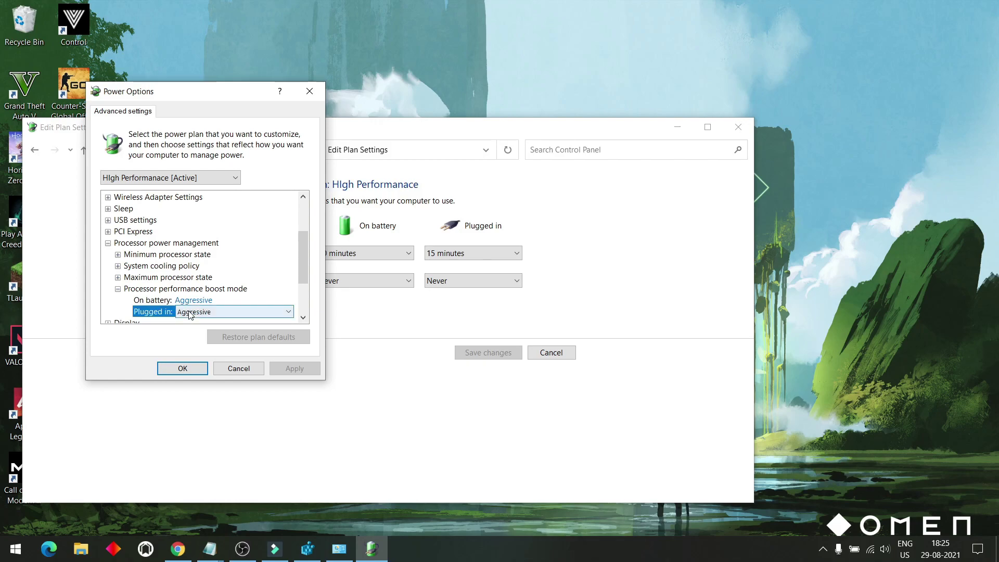
left_click(234, 312)
left_click(190, 324)
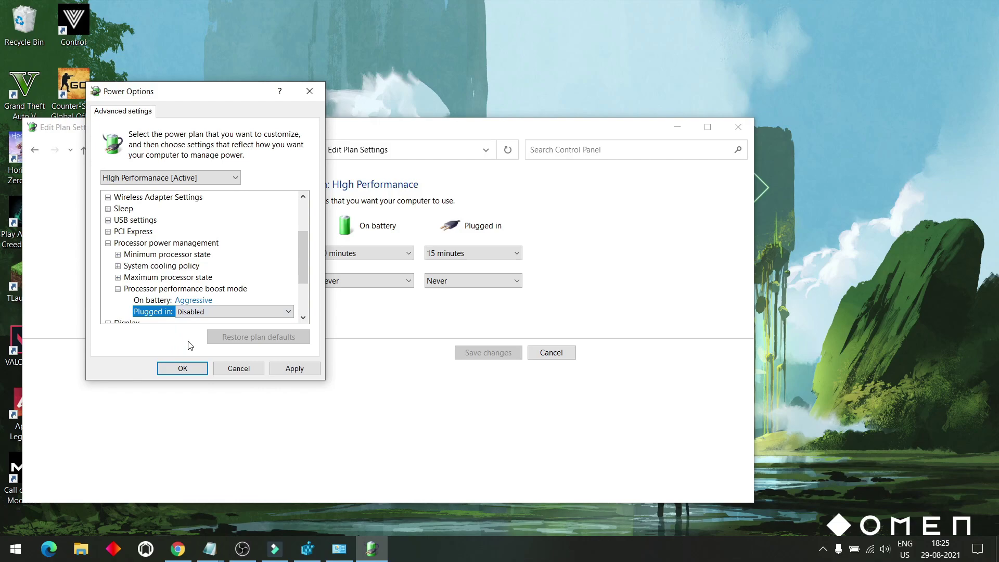
left_click(291, 369)
left_click(183, 369)
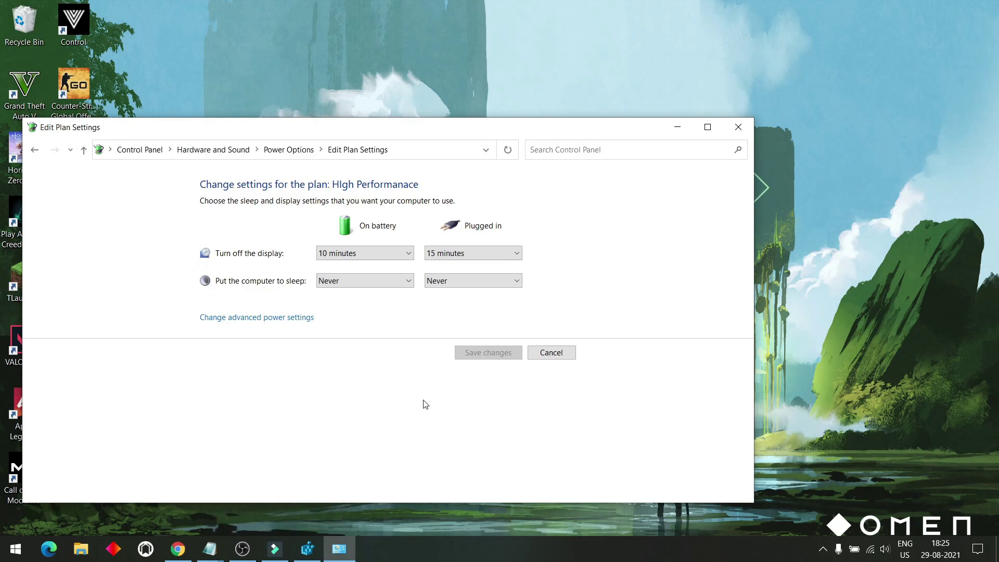
Minimize Edit Plan Settings and bring Registry Editor to the front.
left_click(676, 129)
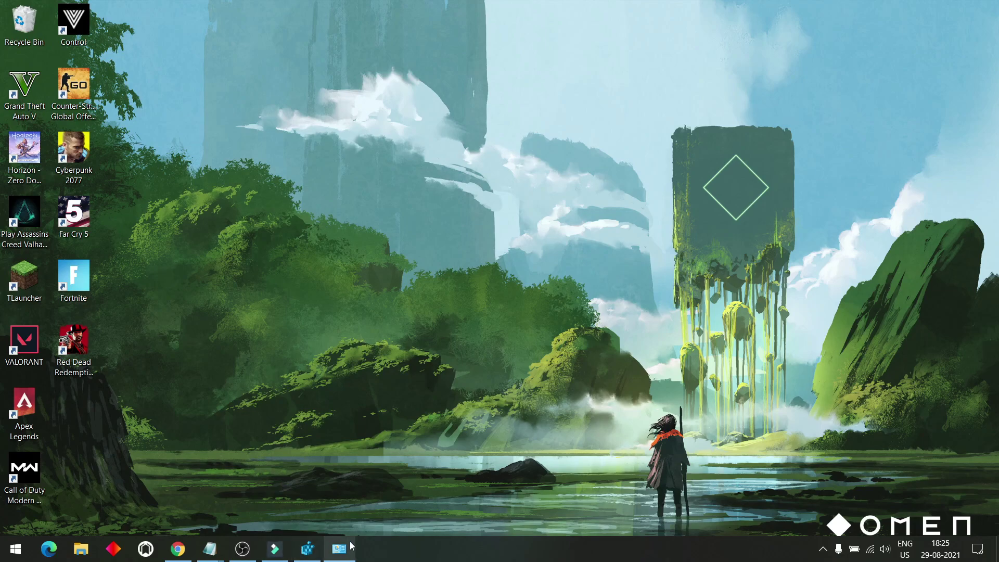
left_click(307, 549)
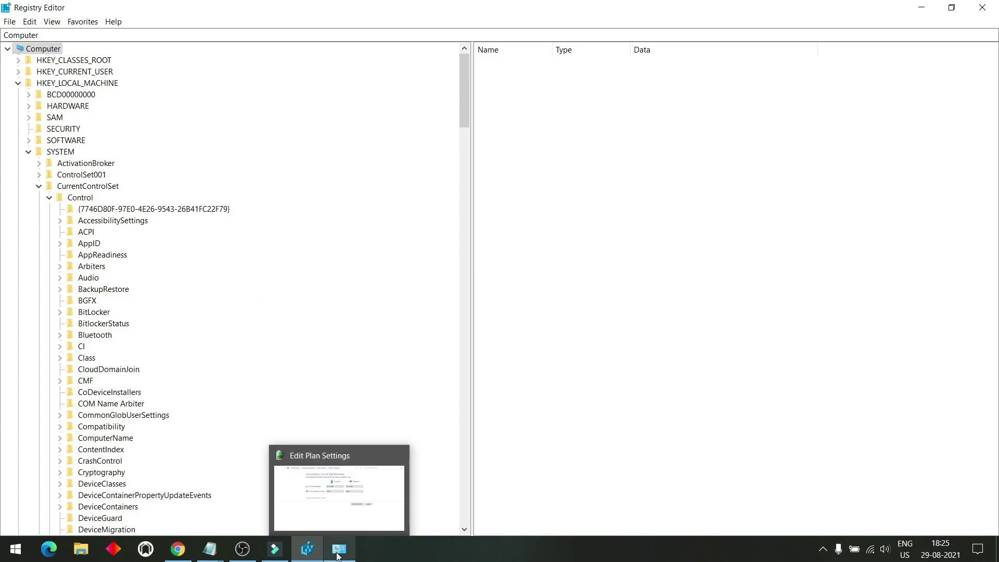
mouse_move(209, 549)
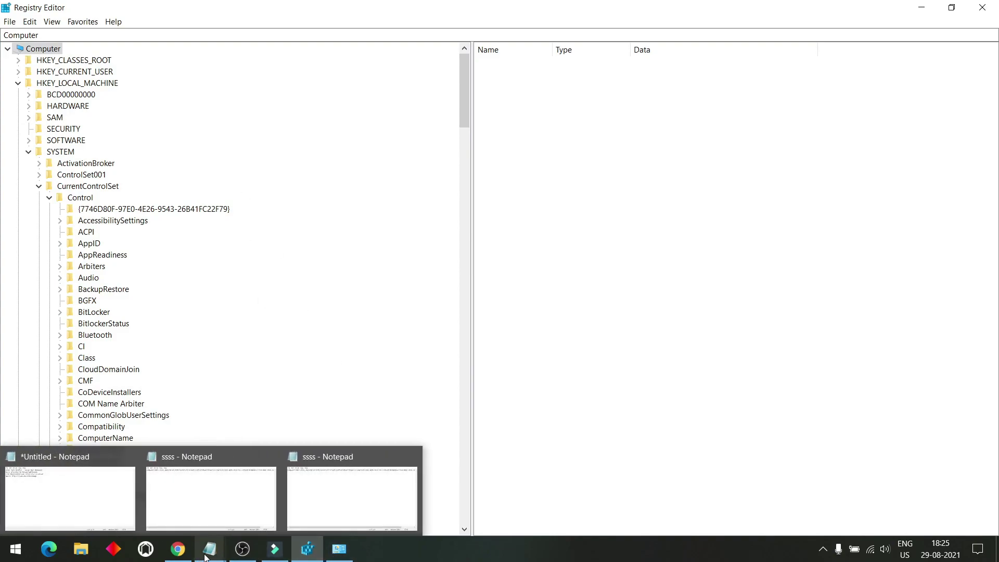
Bring up the ssss note in Notepad and select its whole PowerSettings path.
left_click(212, 492)
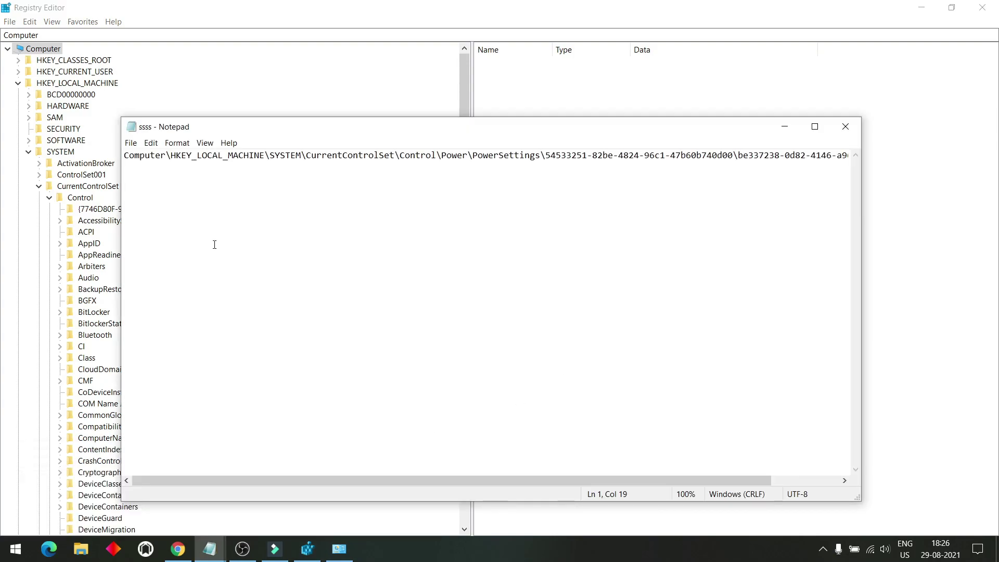
key("ctrl+a")
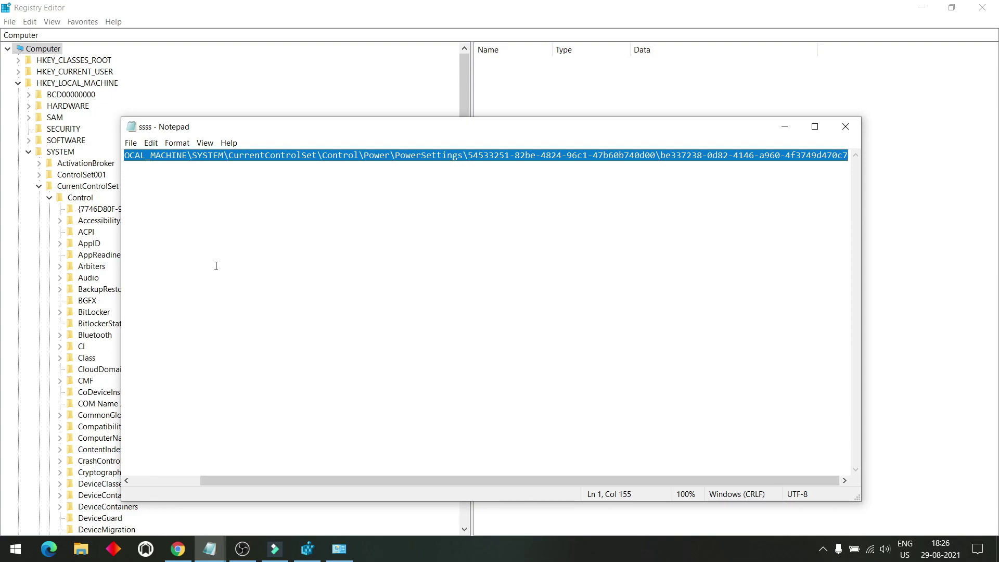
Close Notepad and paste the be337238 PowerSettings path into Registry Editor's address bar.
left_click(846, 126)
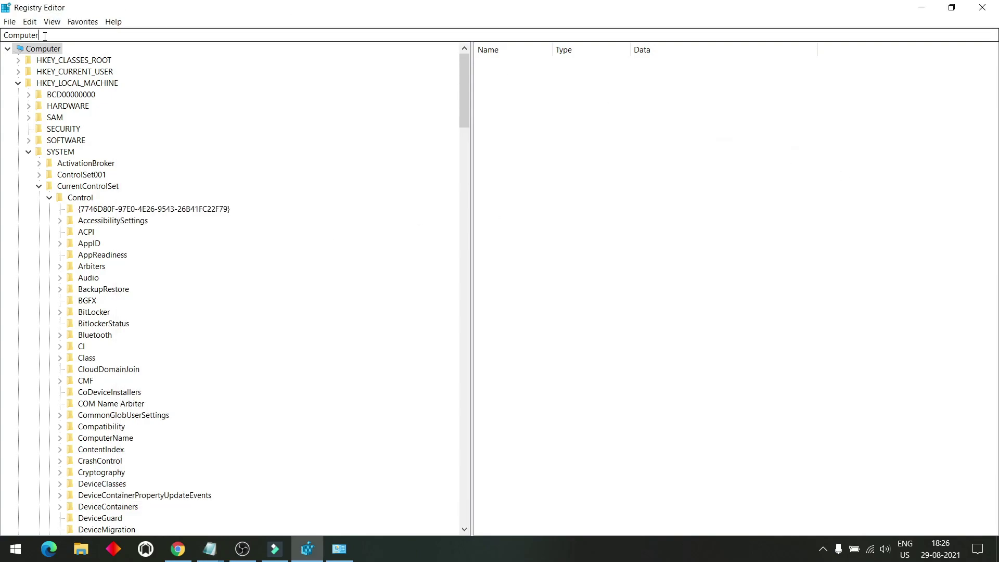
double_click(21, 35)
key("ctrl+v")
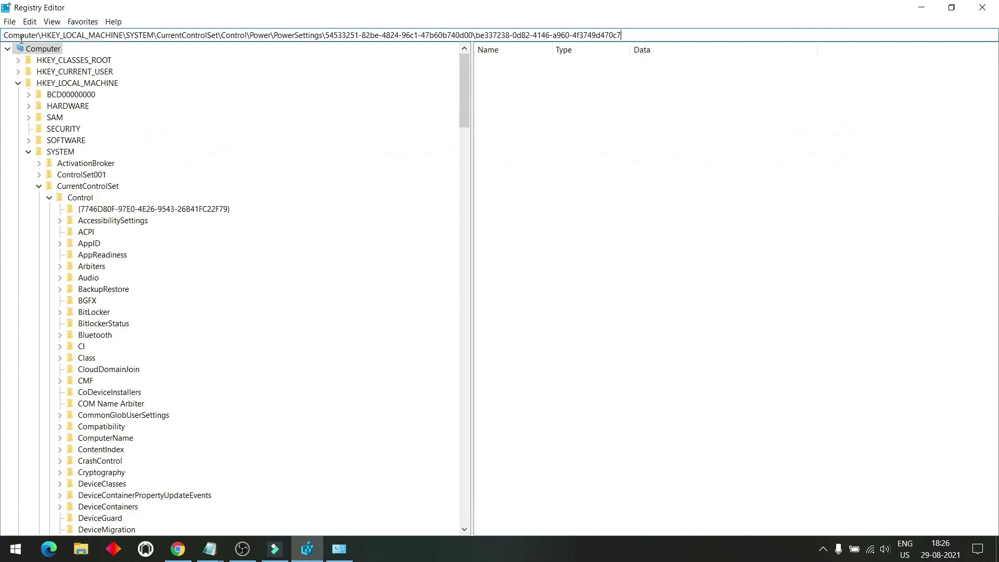
key("Return")
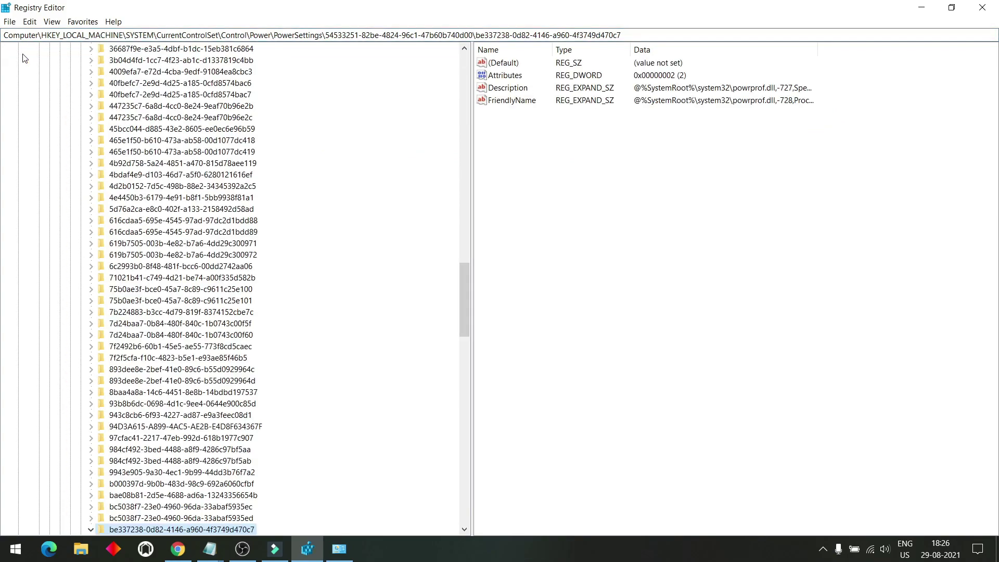
Modify the Attributes DWORD and confirm its value data of 2.
left_click(500, 76)
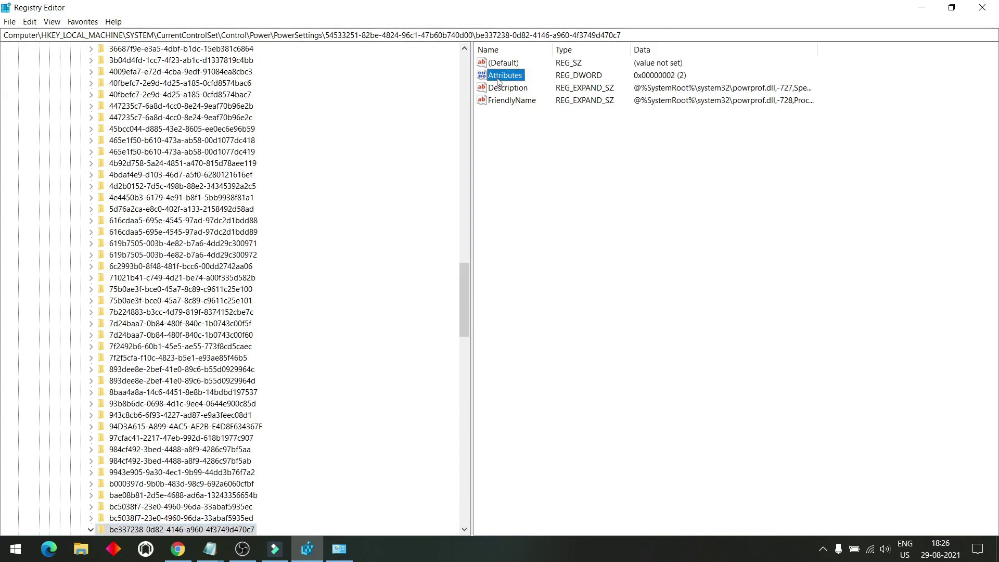
right_click(499, 78)
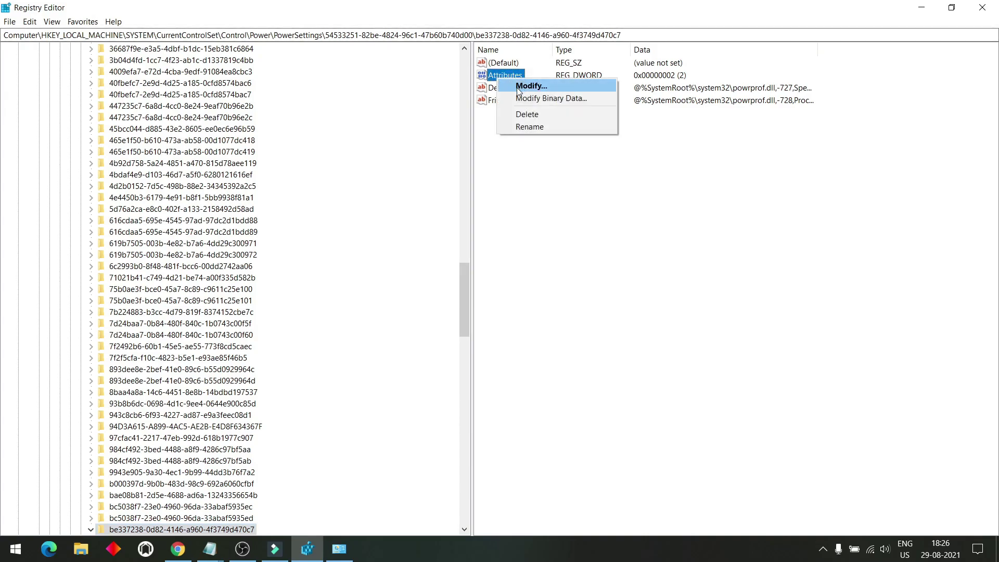
left_click(530, 86)
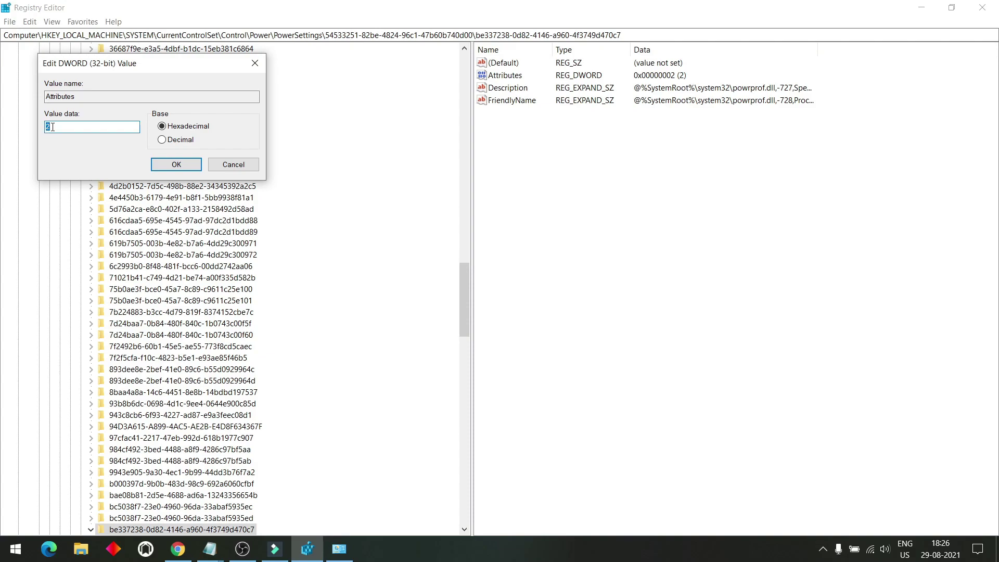
left_click(175, 164)
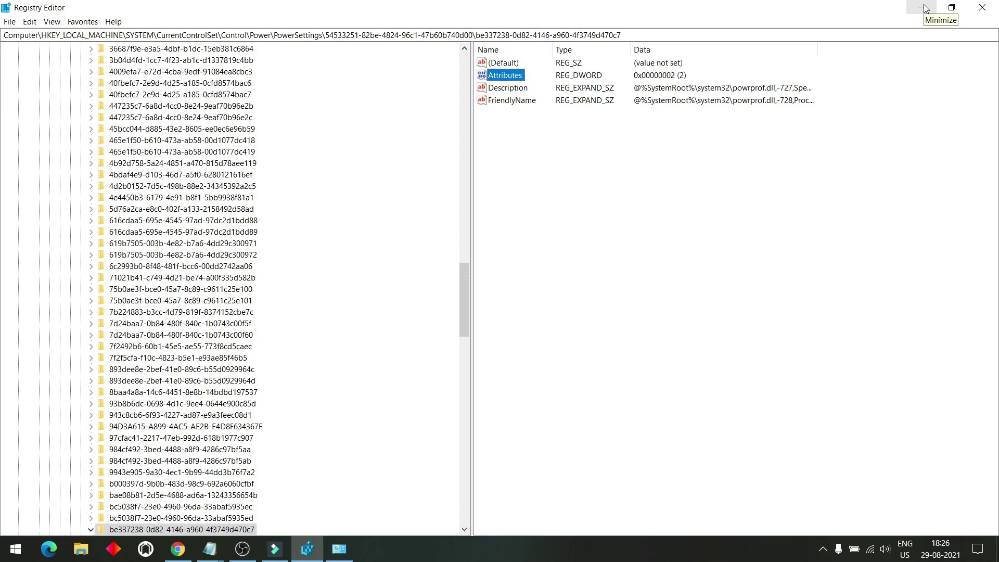
Expand the revealed boost mode entry in Advanced settings, then close the Power Options windows.
left_click(926, 8)
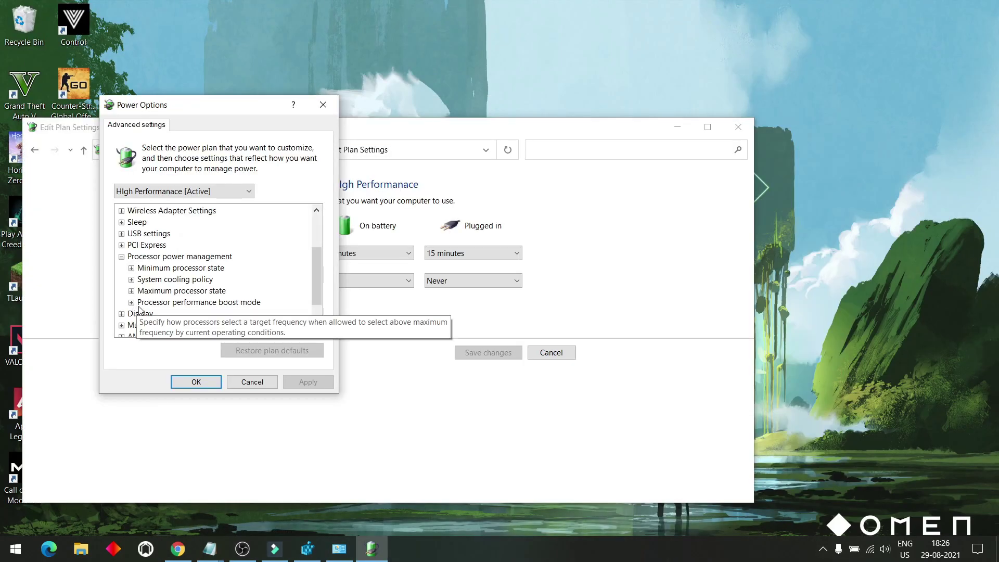
left_click(131, 302)
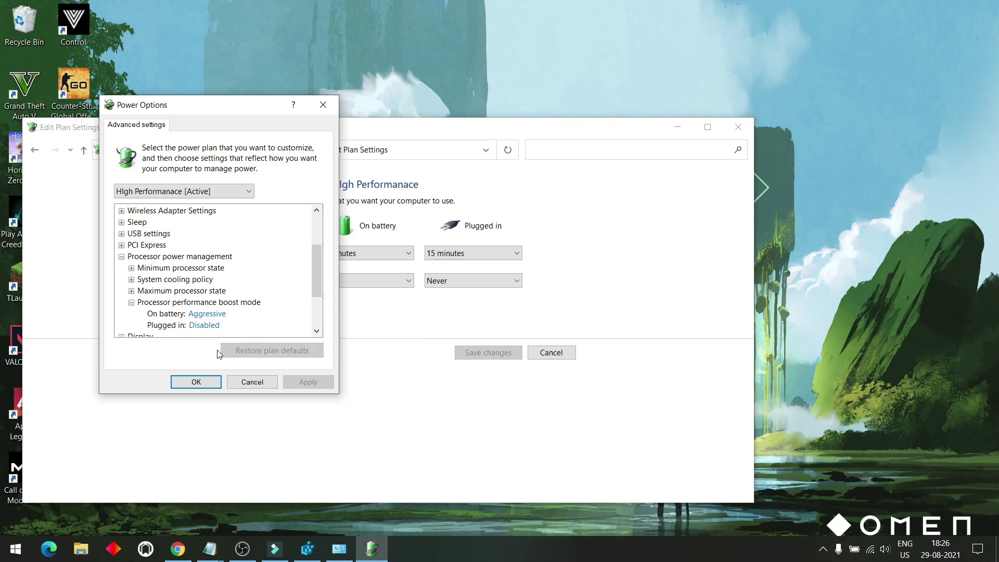
left_click(198, 383)
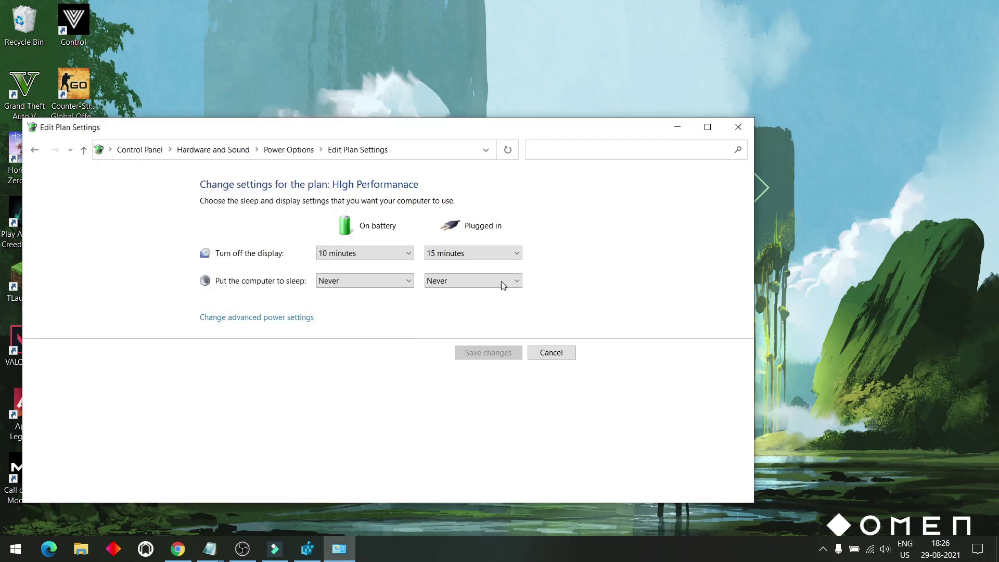
left_click(678, 128)
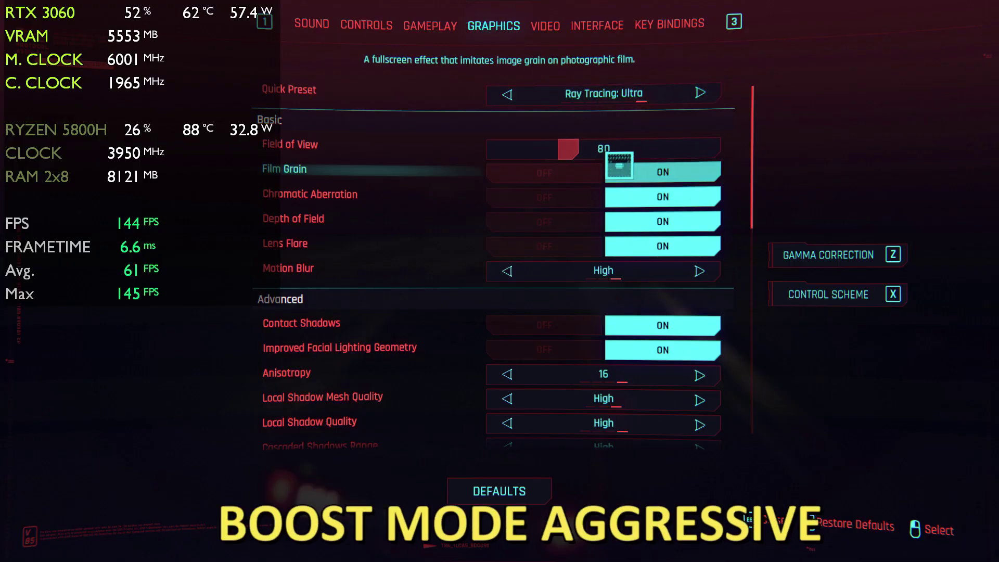
key("Down")
key("Down")
key("Down")
key("Down")
key("Down")
key("Down")
key("Down")
scroll(607, 217, "down", 5)
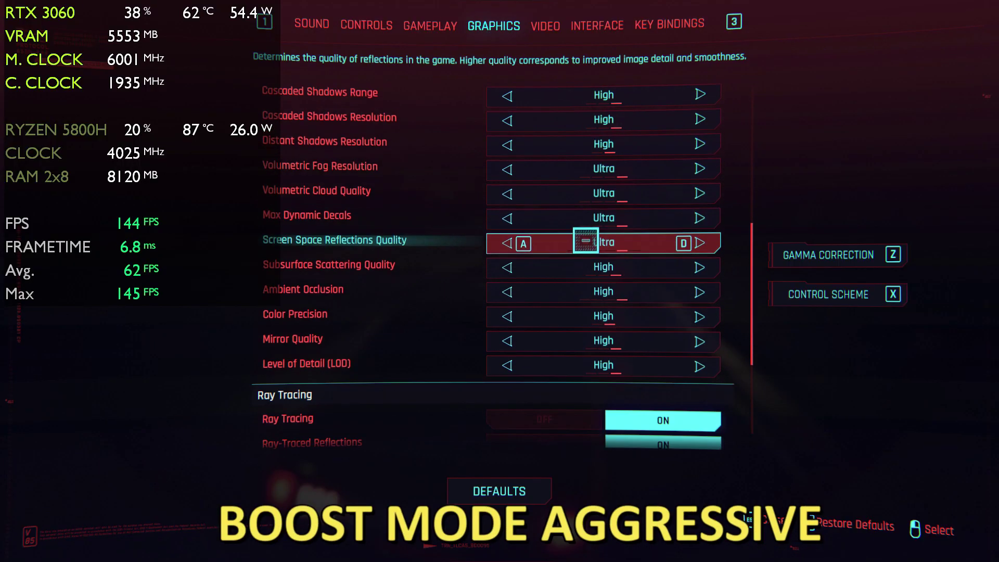
scroll(606, 258, "down", 5)
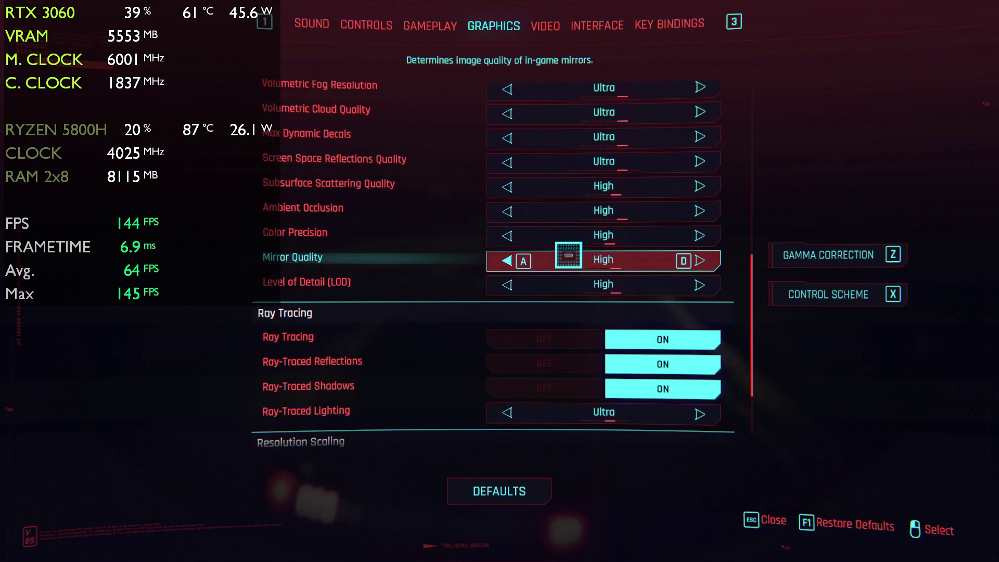
scroll(587, 313, "up", 5)
scroll(578, 234, "up", 5)
scroll(577, 211, "up", 4)
Scroll the Ray Tracing: Ultra graphics settings and resume the game.
key("Escape")
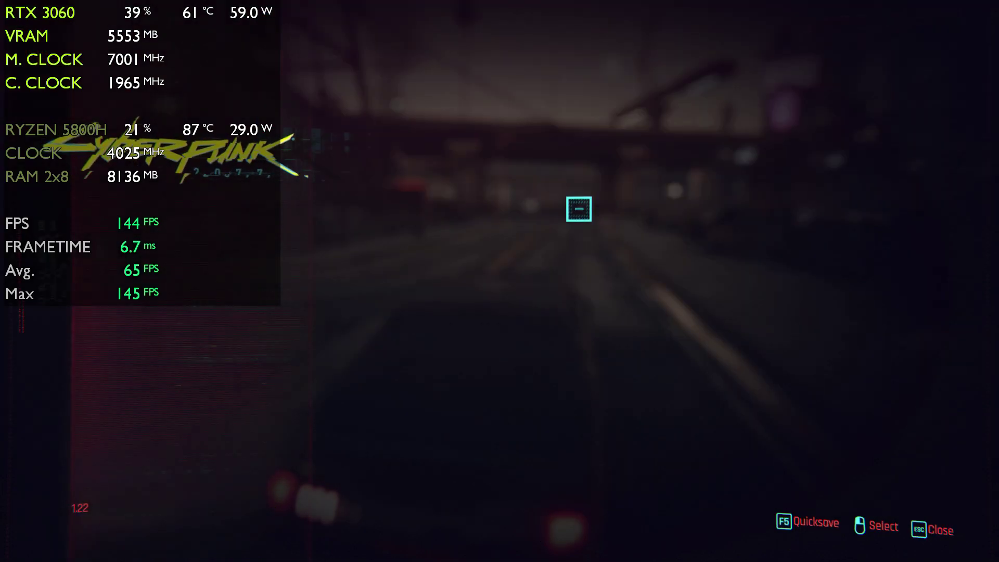
key("Escape")
Drive the car under the overpass, through the bend and intersection.
key("w")
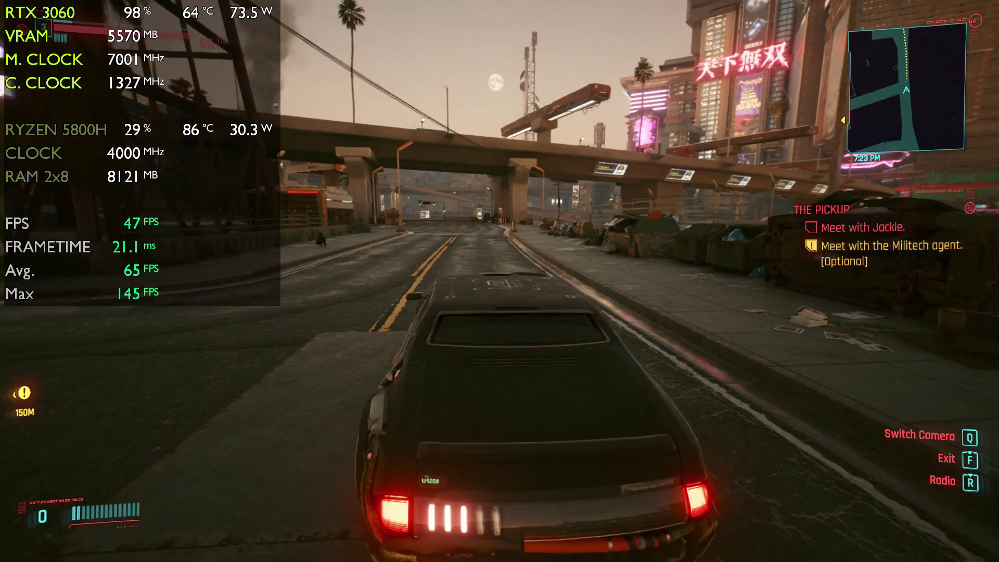
key("w")
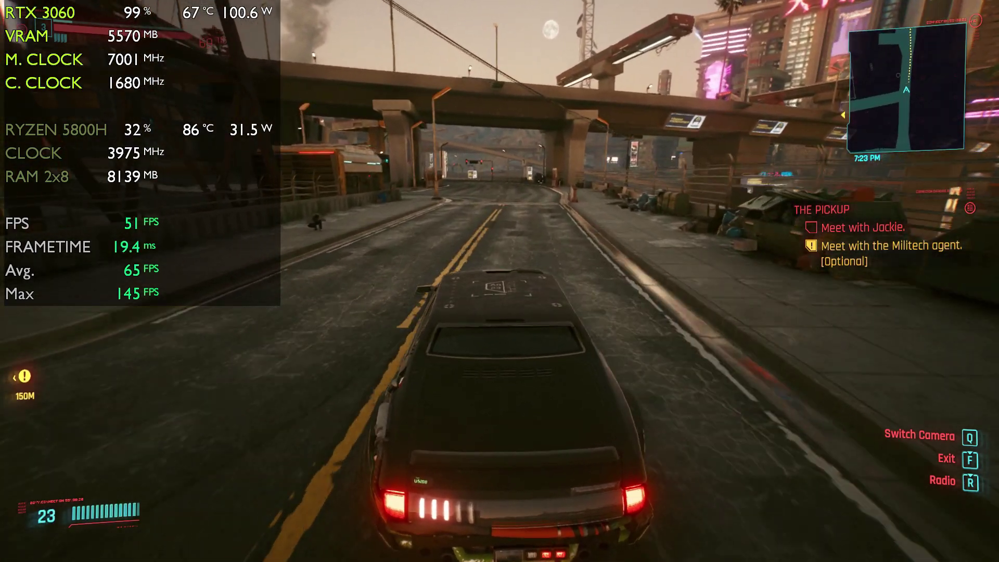
key("w")
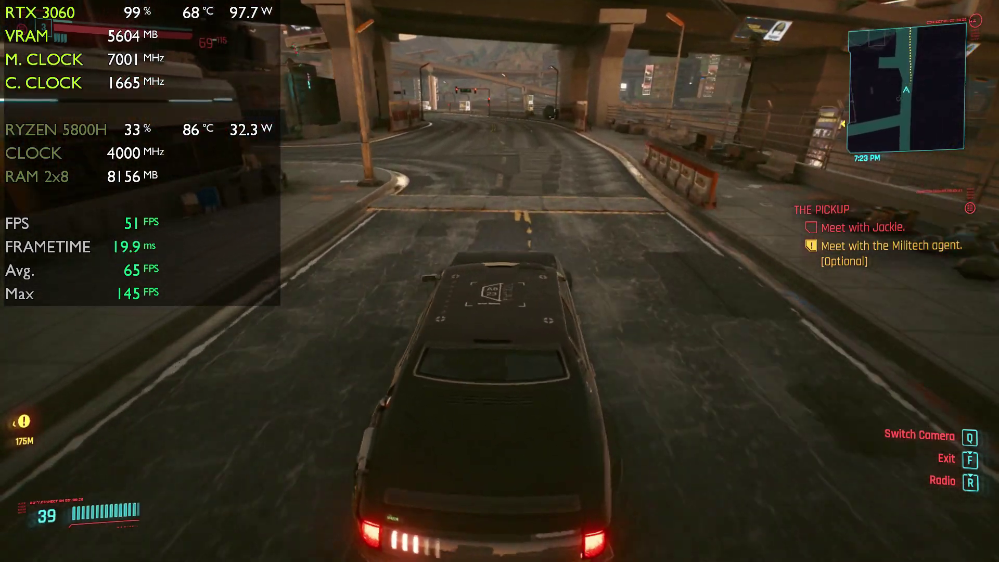
key("w")
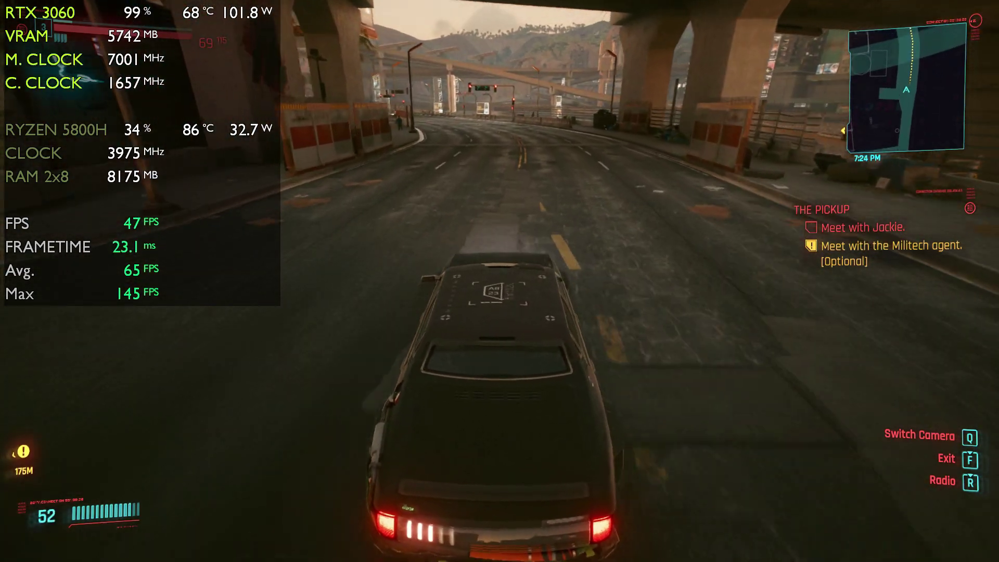
key("w")
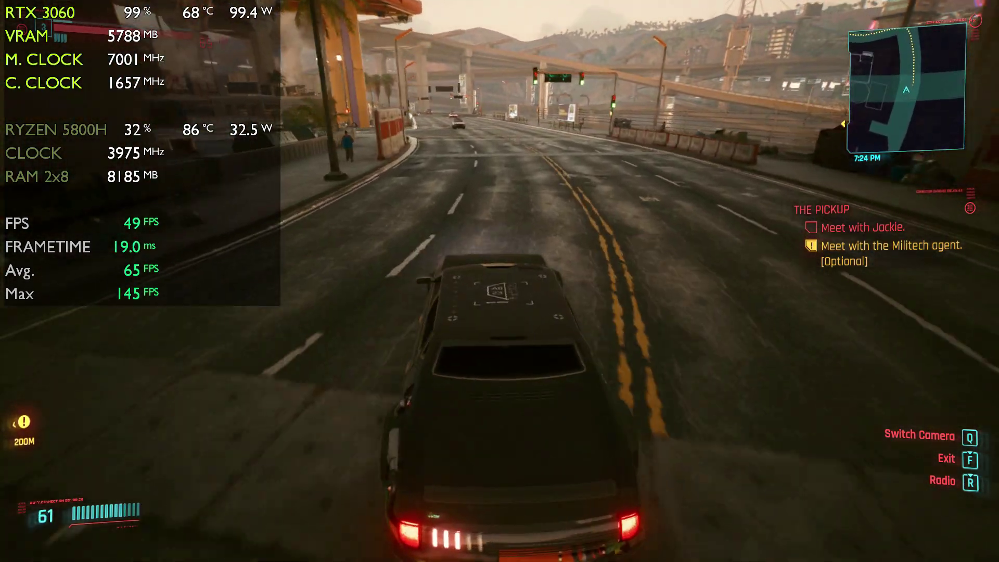
key("w")
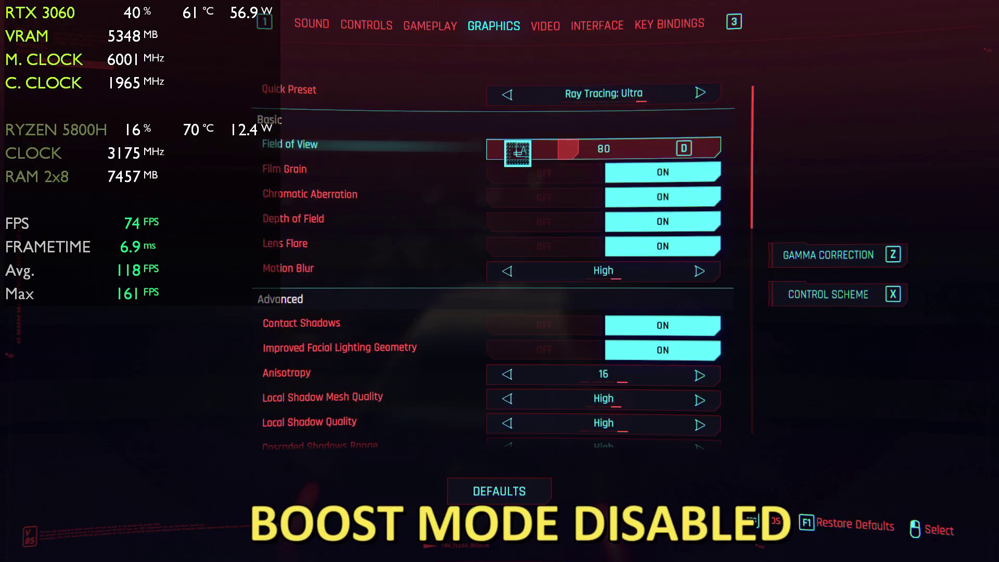
scroll(536, 346, "down", 3)
scroll(537, 346, "down", 3)
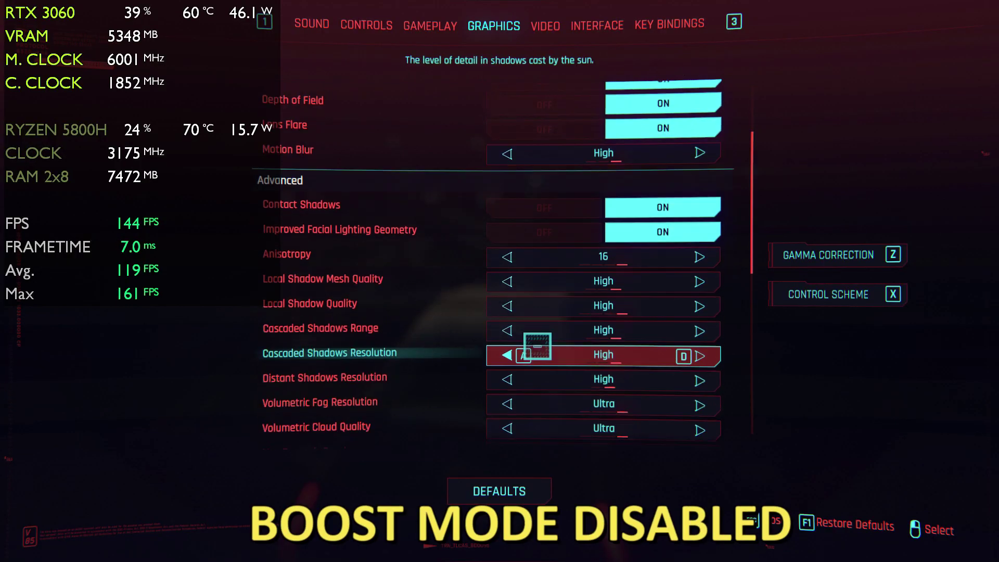
scroll(536, 346, "down", 3)
scroll(539, 346, "down", 3)
scroll(544, 345, "down", 1)
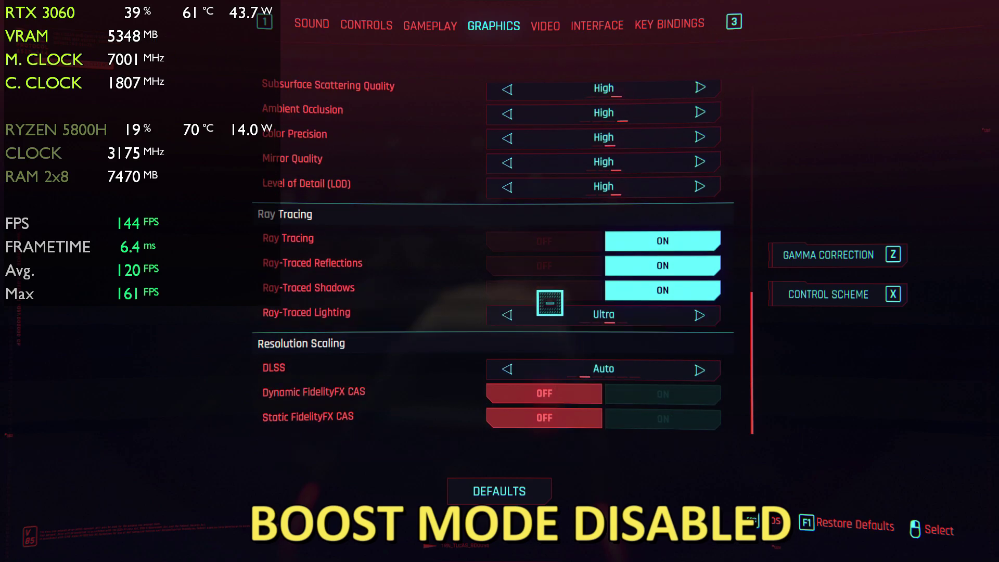
scroll(551, 303, "up", 5)
scroll(550, 304, "up", 5)
scroll(550, 303, "up", 2)
Close the graphics menus and drive past the Canning sign along the highway.
key("Escape")
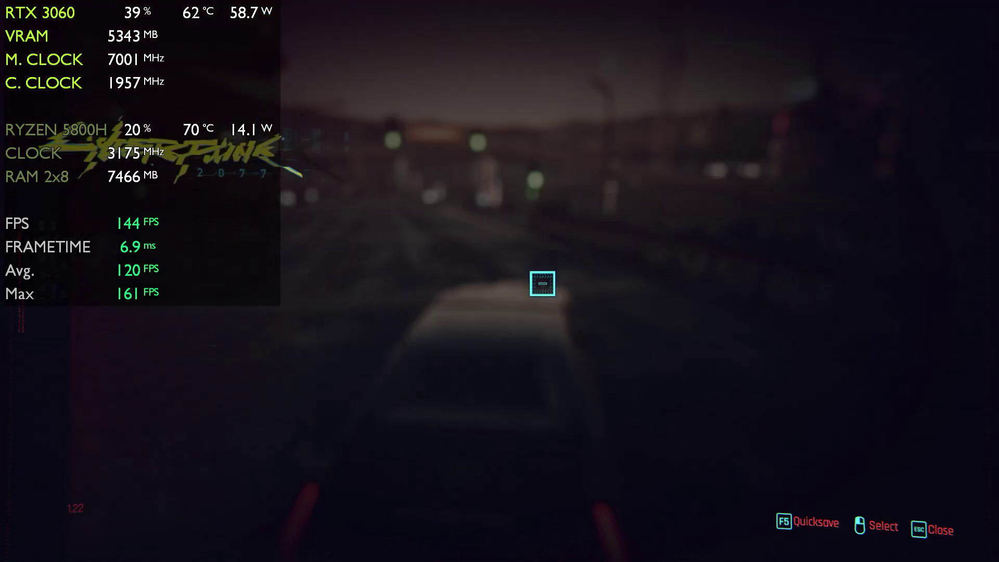
key("Escape")
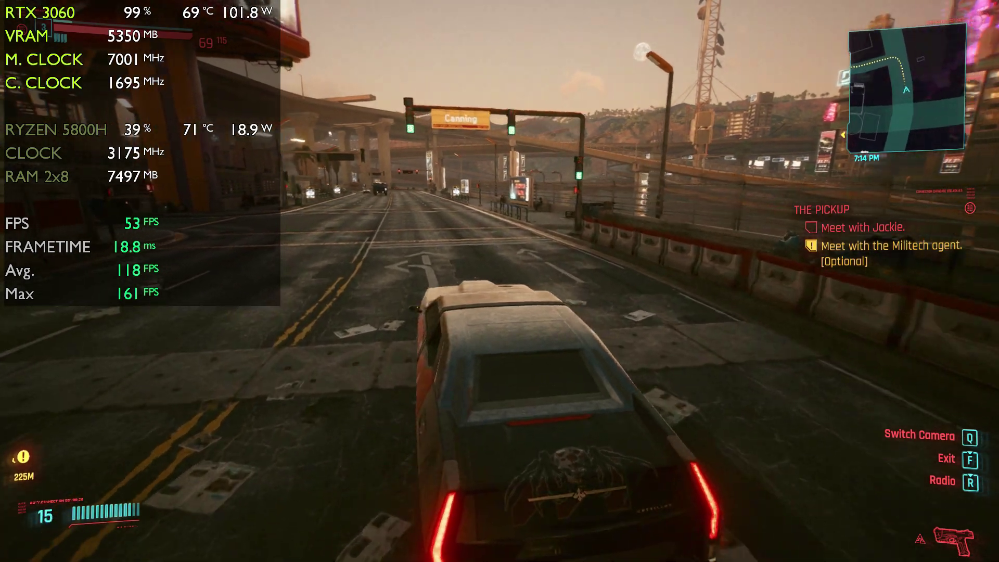
key("w")
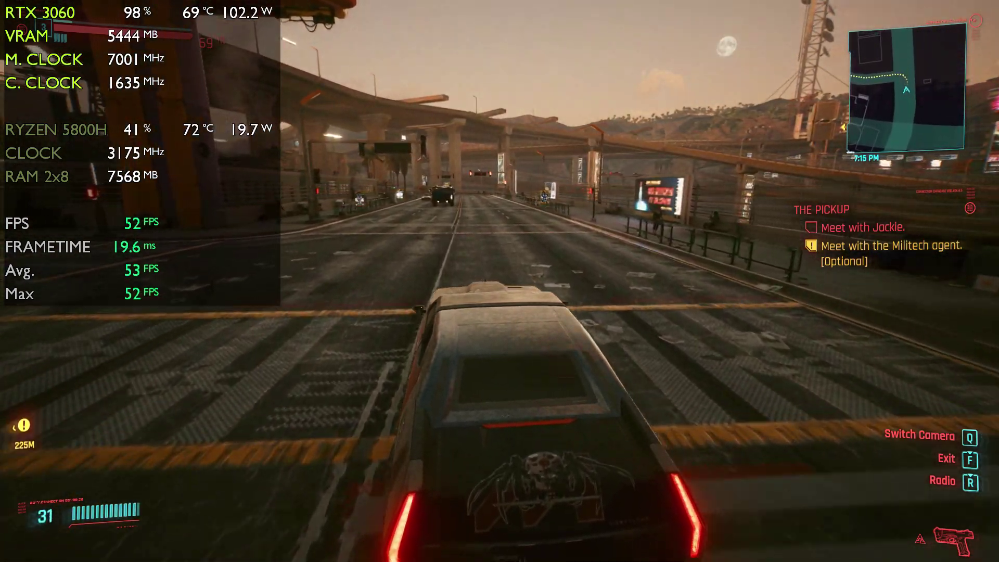
key("w")
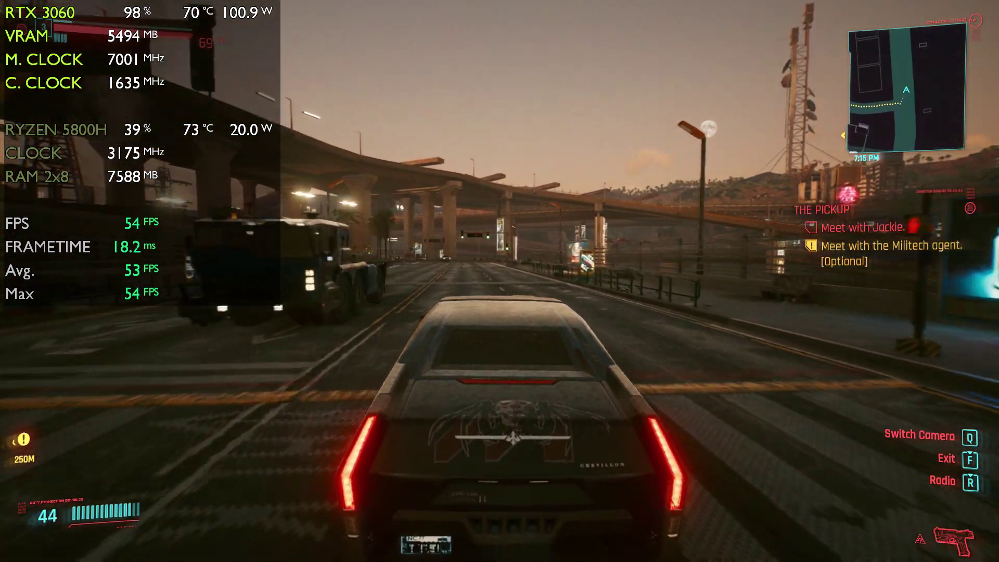
key("w")
key("w")
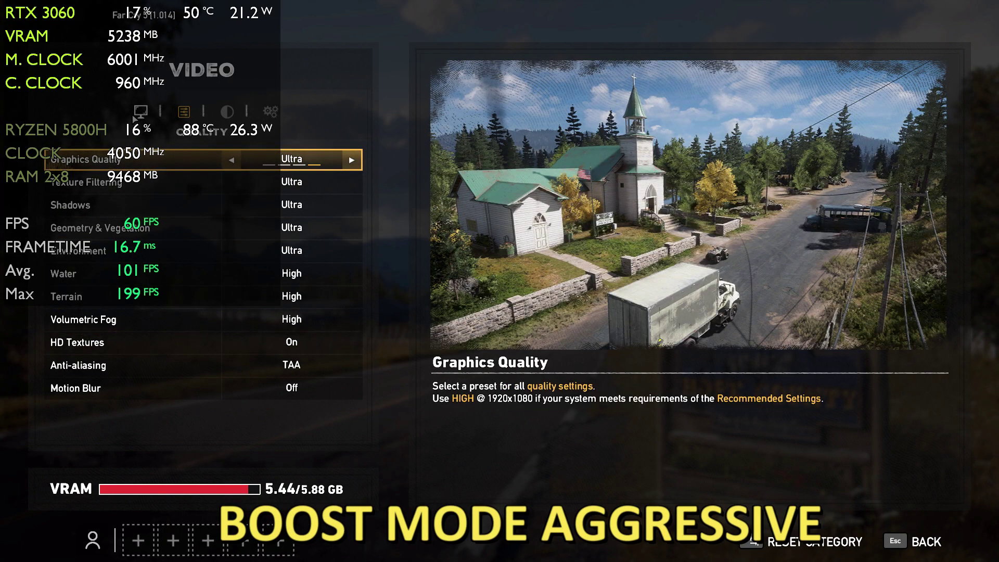
Switch to the Monitor display options, resume Far Cry 5, and scope in on the church.
key("q")
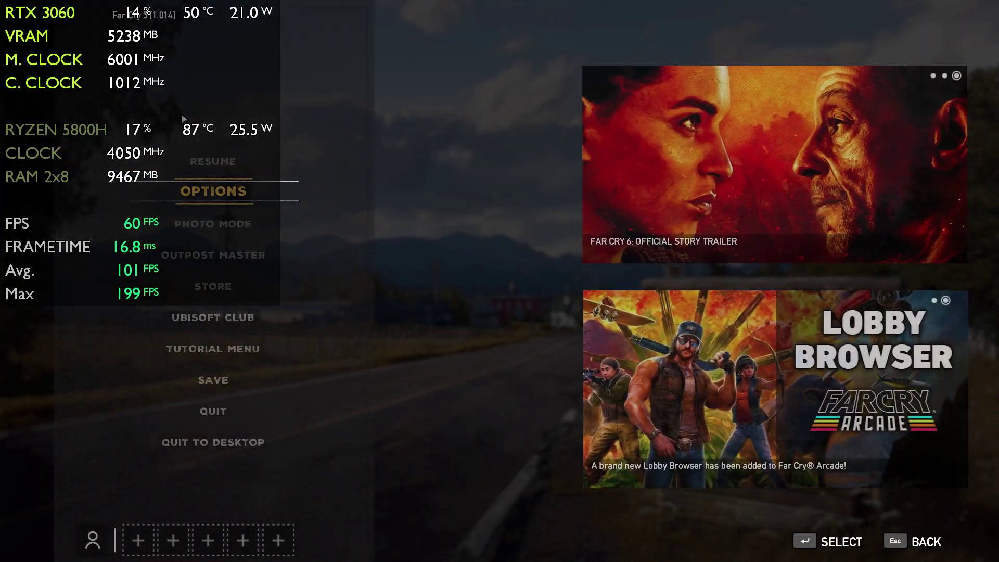
key("Escape")
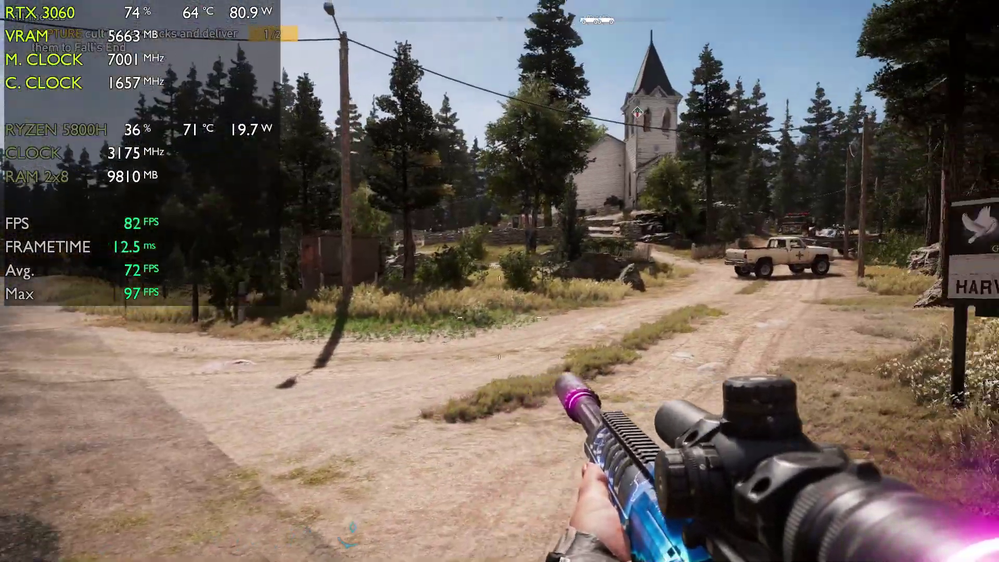
right_click(500, 281)
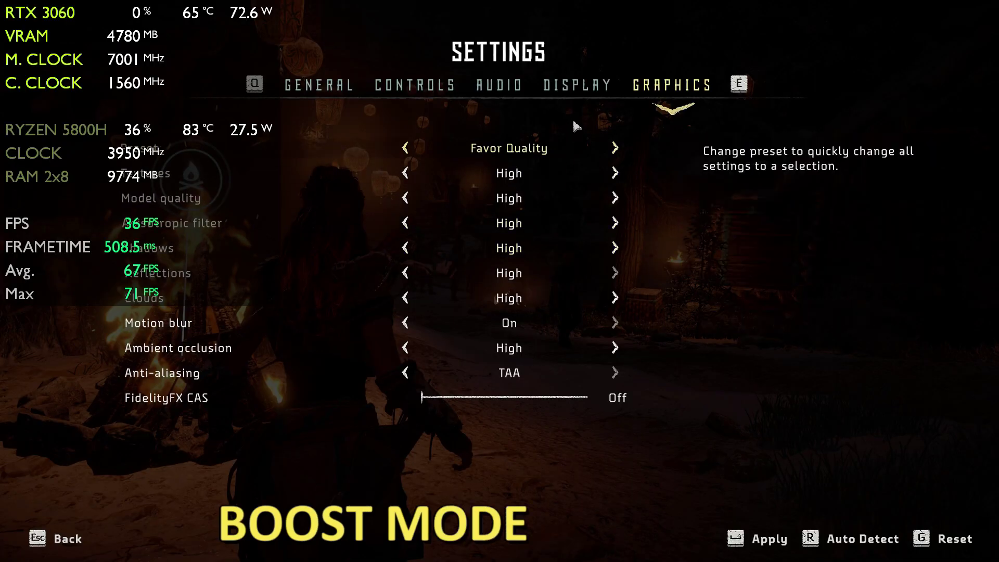
Check Horizon Zero Dawn's display settings: 1920x1080 resolution with Boost Mode Aggressive.
left_click(576, 86)
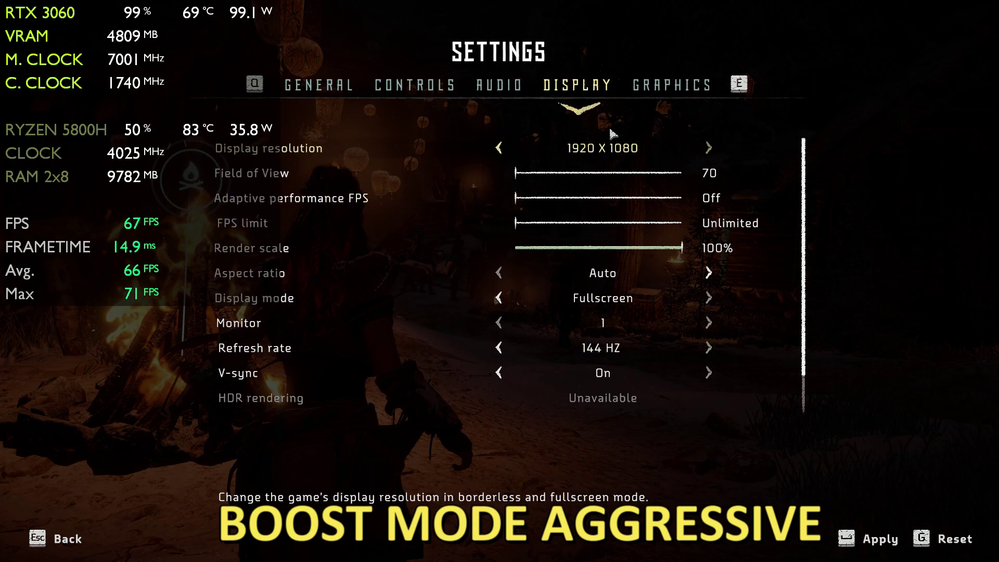